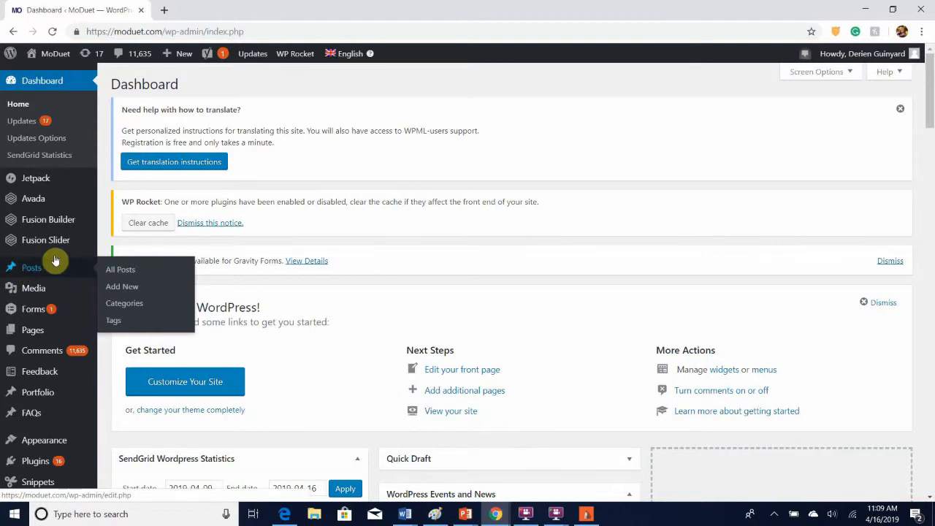
Start a new blog post via Posts > Add New in the admin sidebar.
click(124, 286)
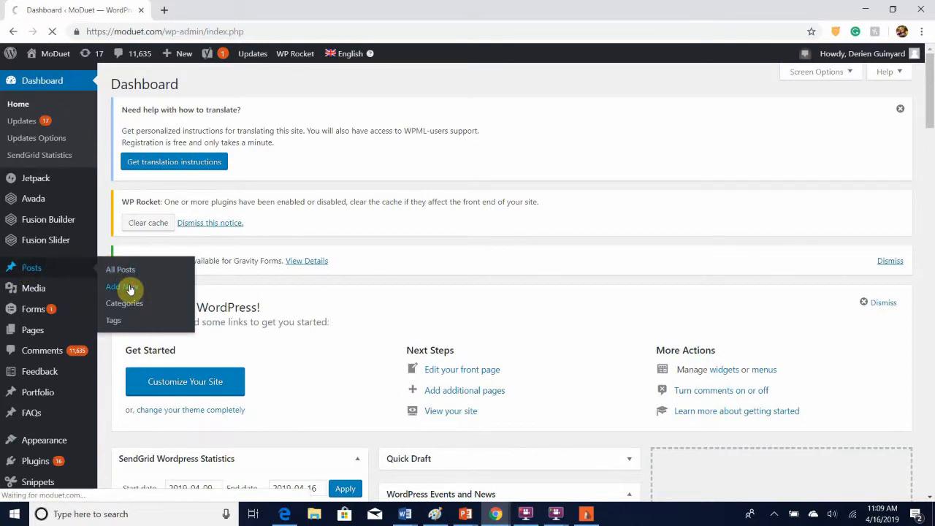
scroll(315, 467, down, 1)
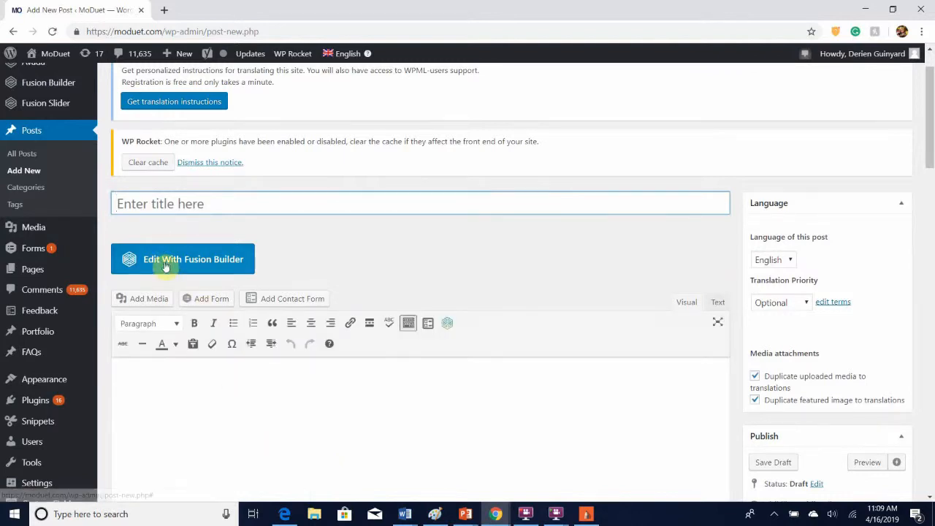
Switch the new post to the Fusion Builder page builder editor.
click(202, 267)
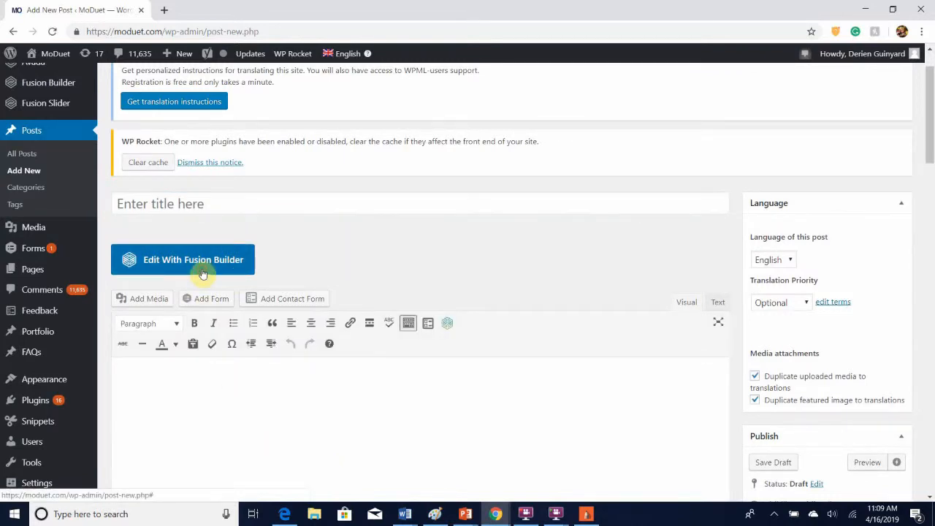
scroll(414, 305, down, 2)
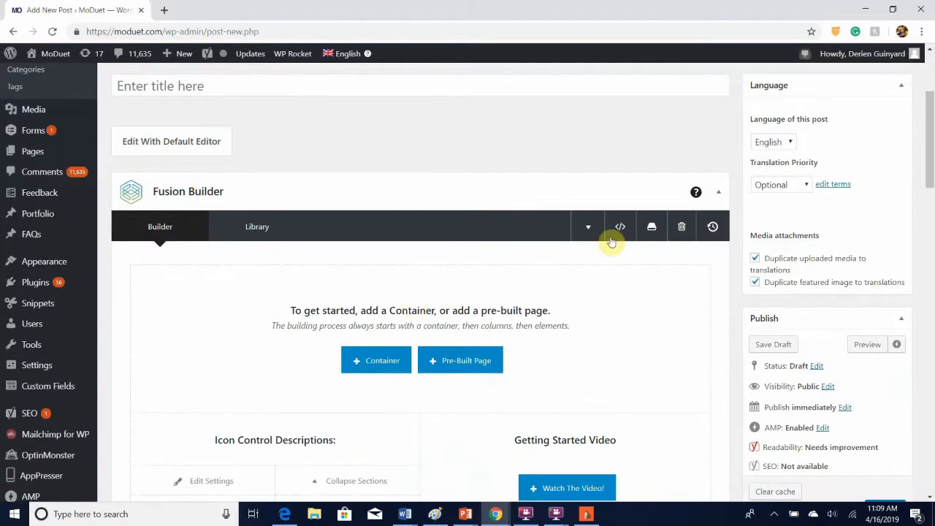
mouse_move(495, 514)
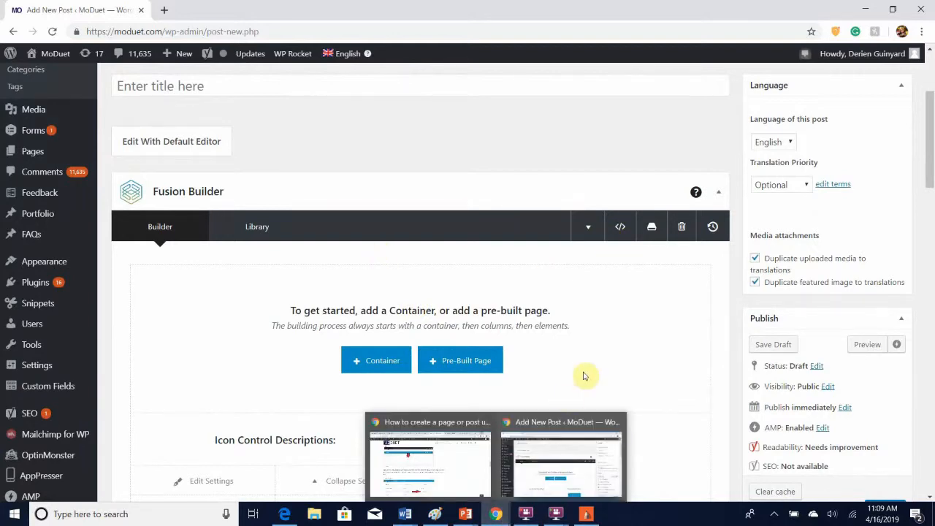
scroll(589, 352, down, 2)
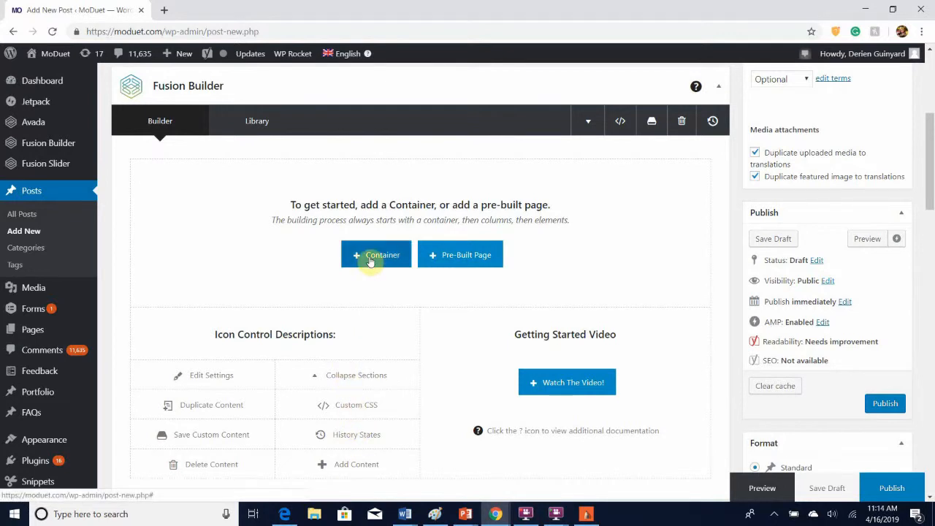
Add a full-width 1/1 single-column container to the post.
click(370, 260)
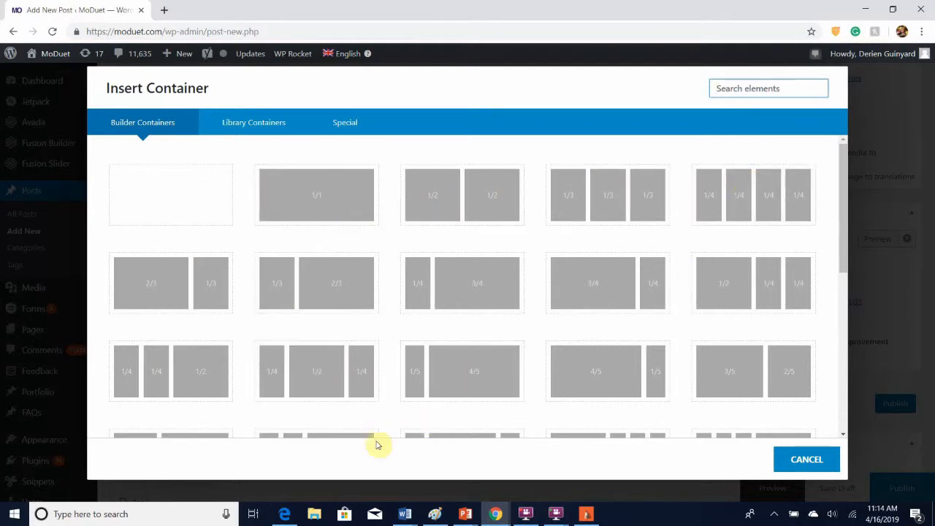
click(318, 193)
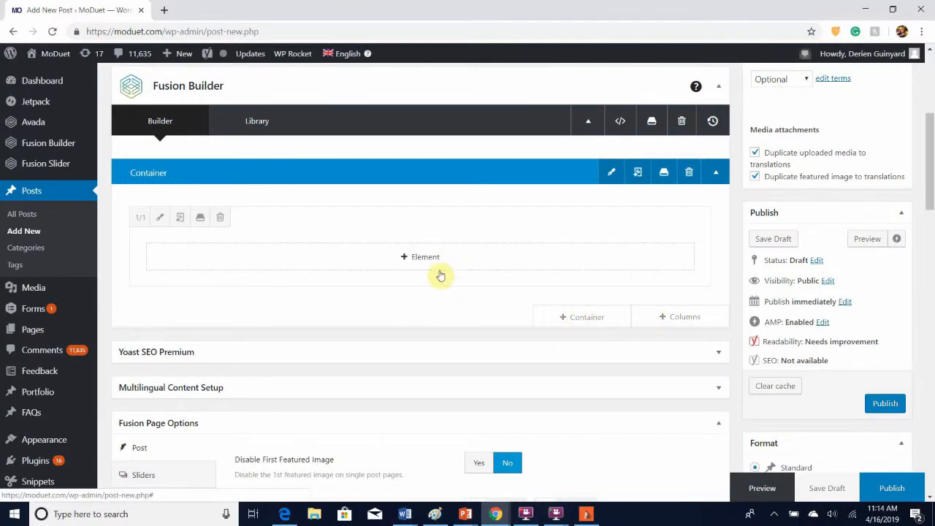
Add a 1/2+1/2 column row, then delete both half columns, leaving the single column.
click(671, 321)
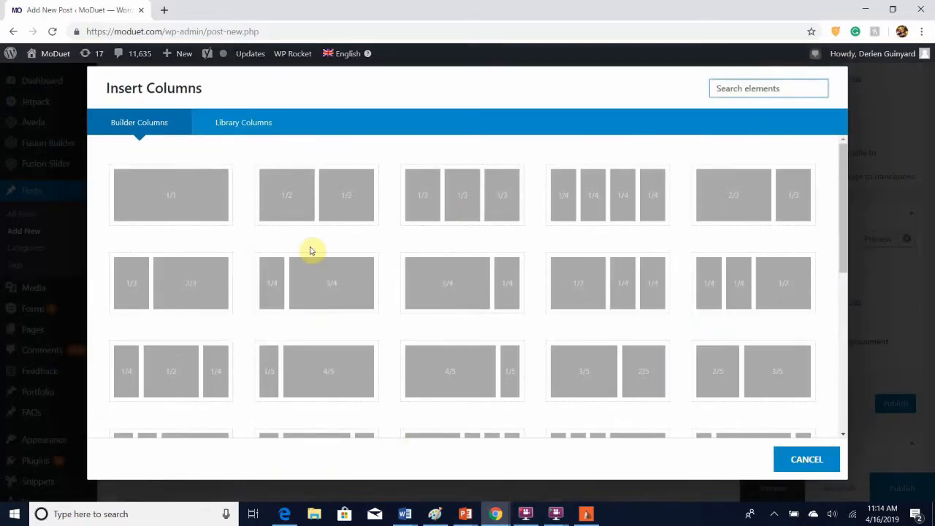
click(318, 201)
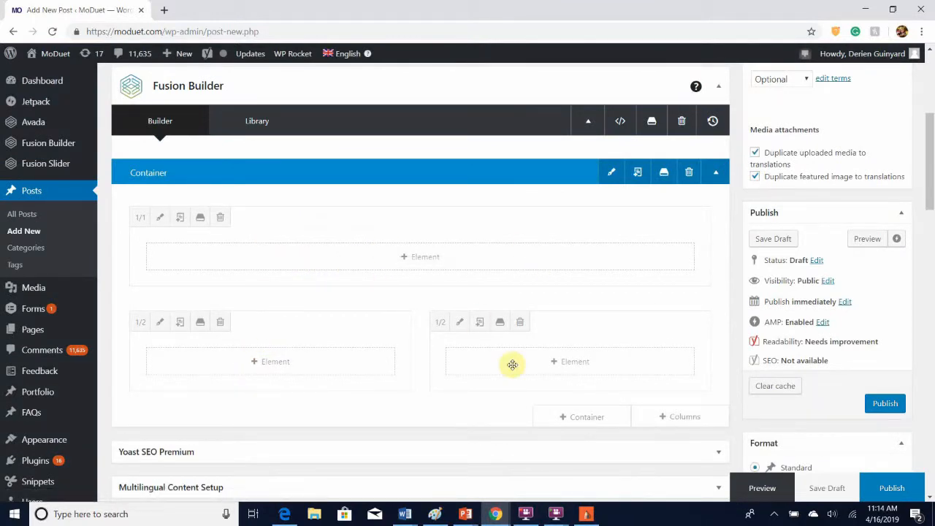
click(221, 322)
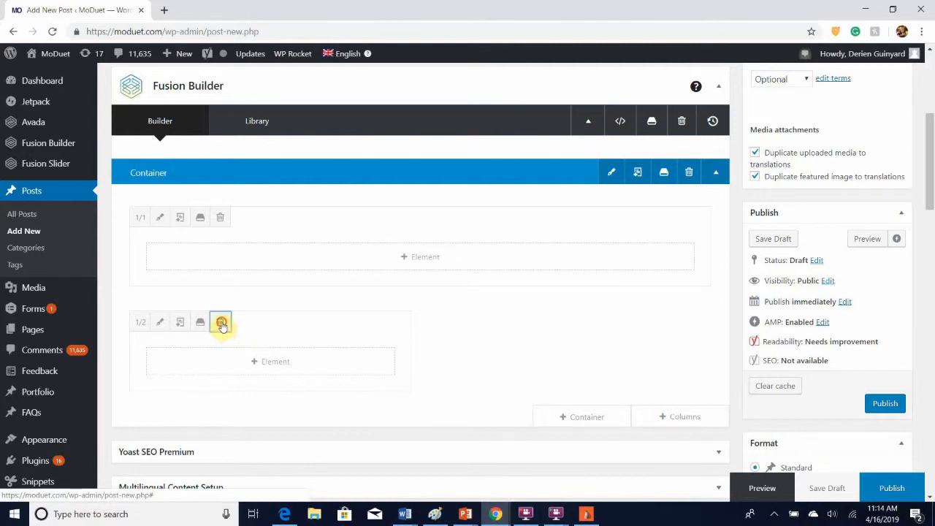
click(221, 323)
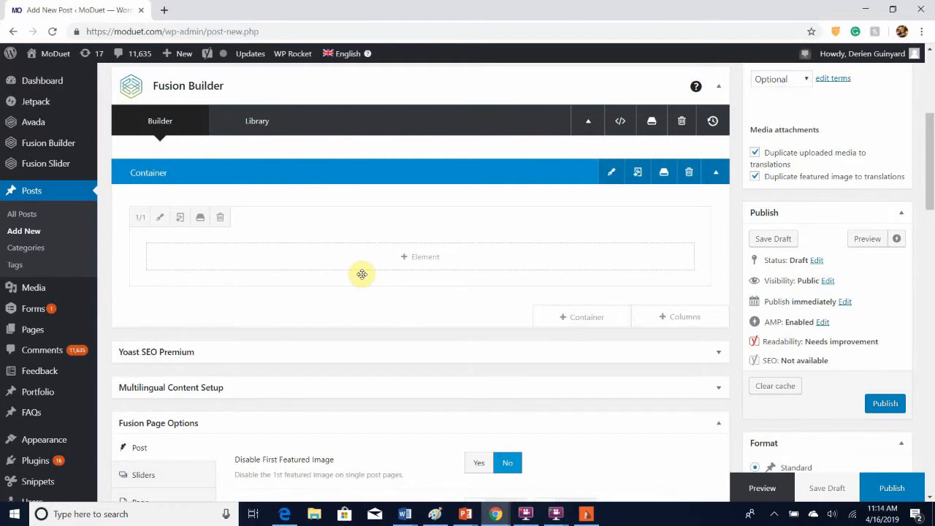
click(420, 257)
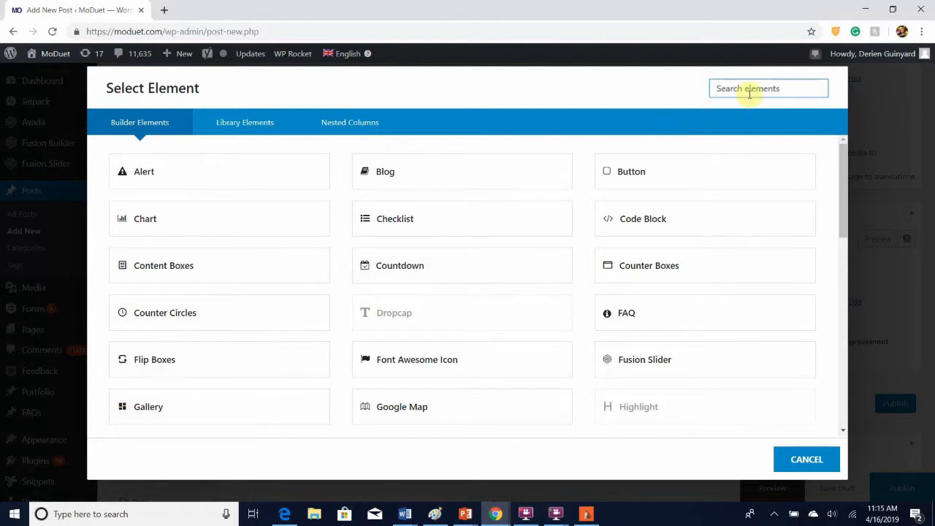
text(te)
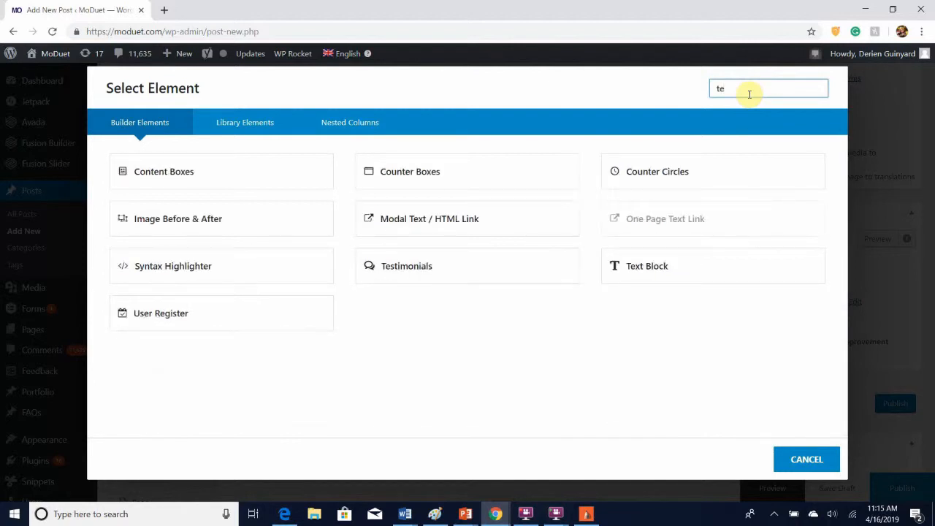
text(xt)
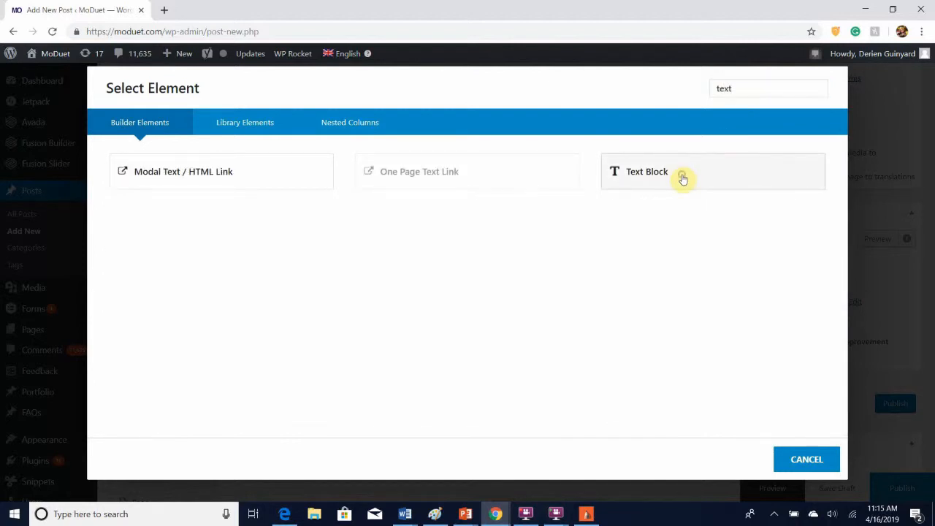
Add a Text Block element to the full-width column.
click(682, 179)
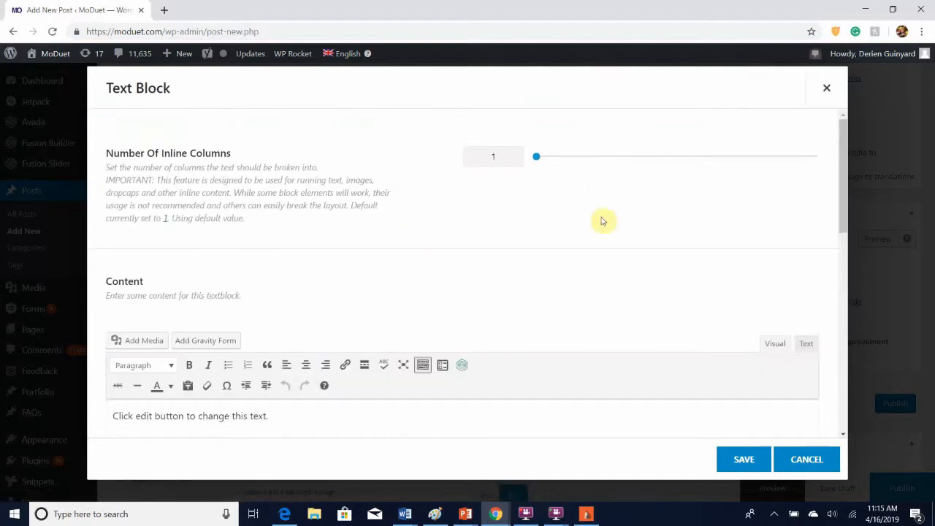
scroll(413, 364, down, 1)
scroll(413, 364, down, 2)
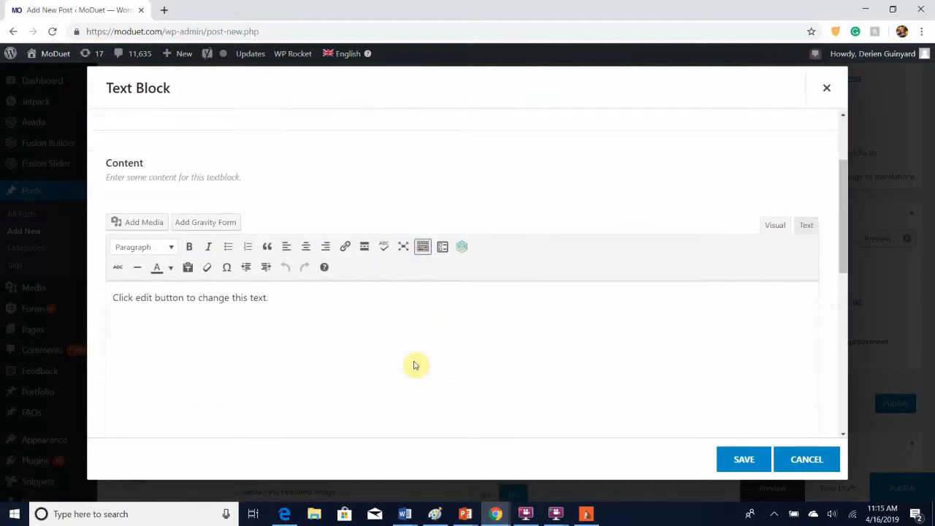
scroll(414, 363, down, 1)
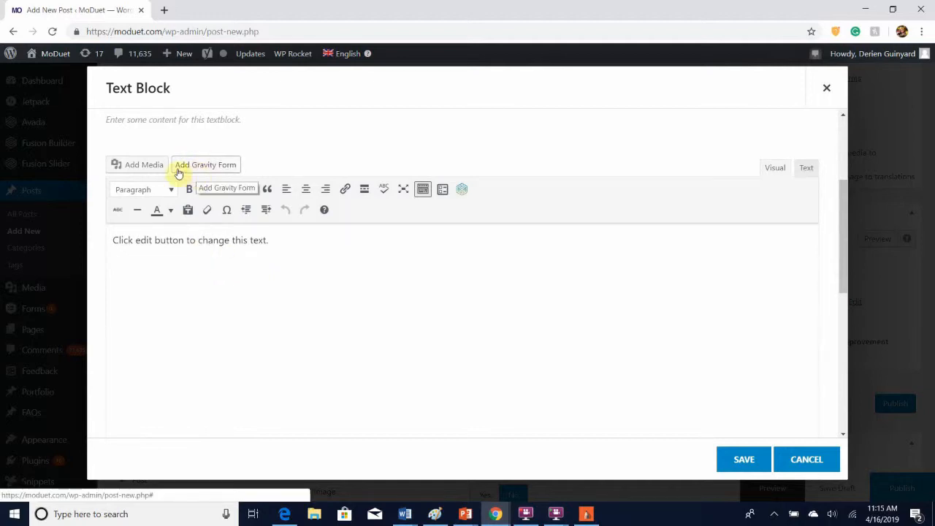
Replace the placeholder with the pasted "Now the page should look like this" paragraph, save, and preview.
triple_click(157, 241)
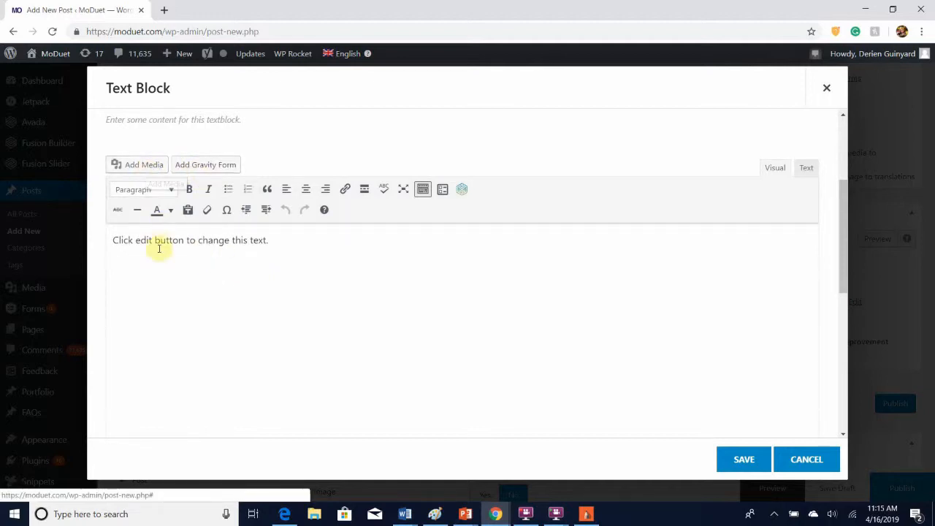
key(Delete)
text(Now the page should look like this. As you can see there are a ton of elements that you can choose from to add to your post/page. We are going to keep it simple and click on Text Block element and have it added to our container so we can edit it)
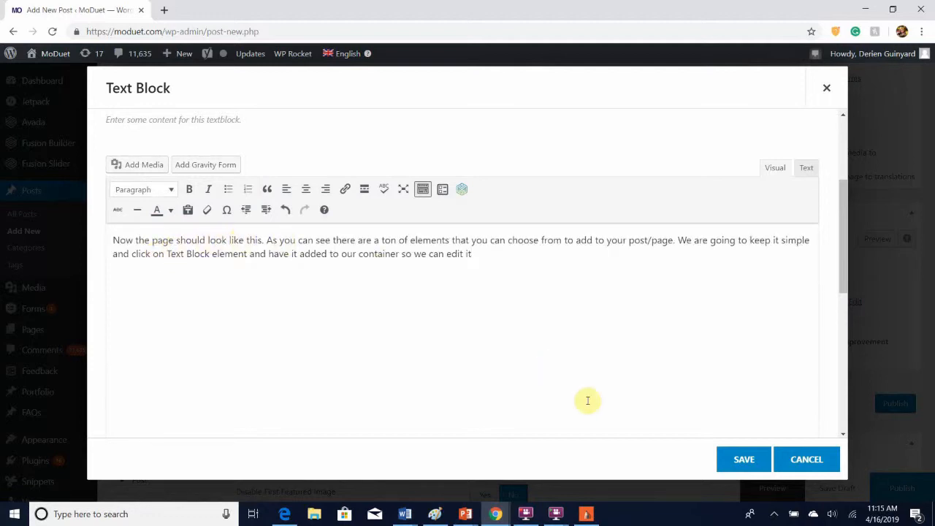
click(738, 467)
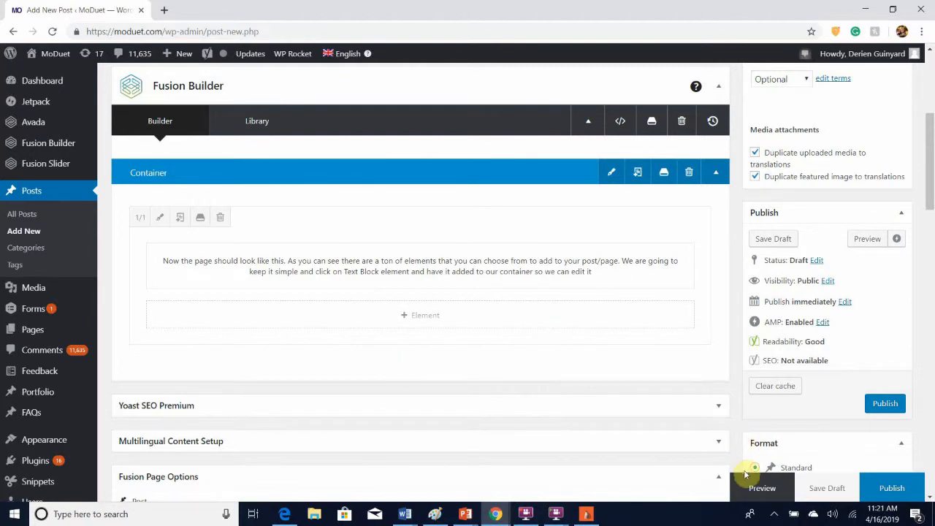
click(761, 487)
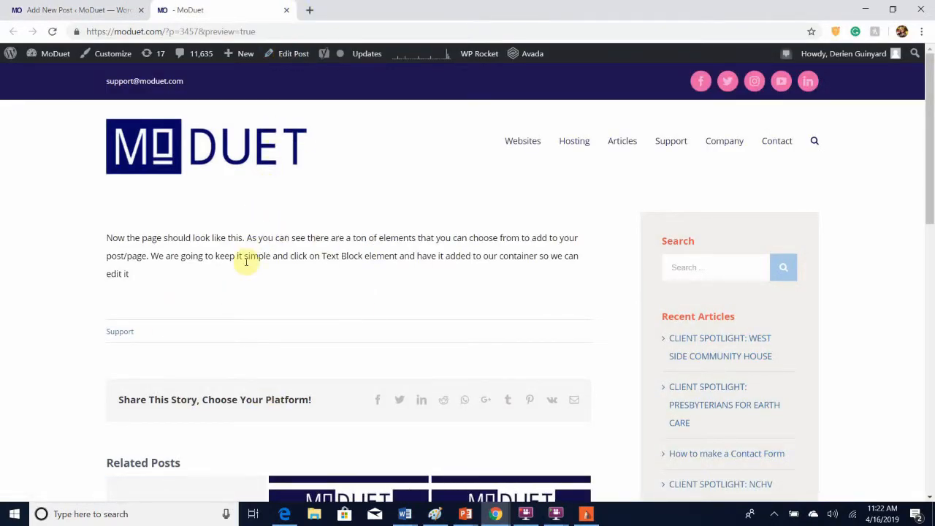
click(287, 10)
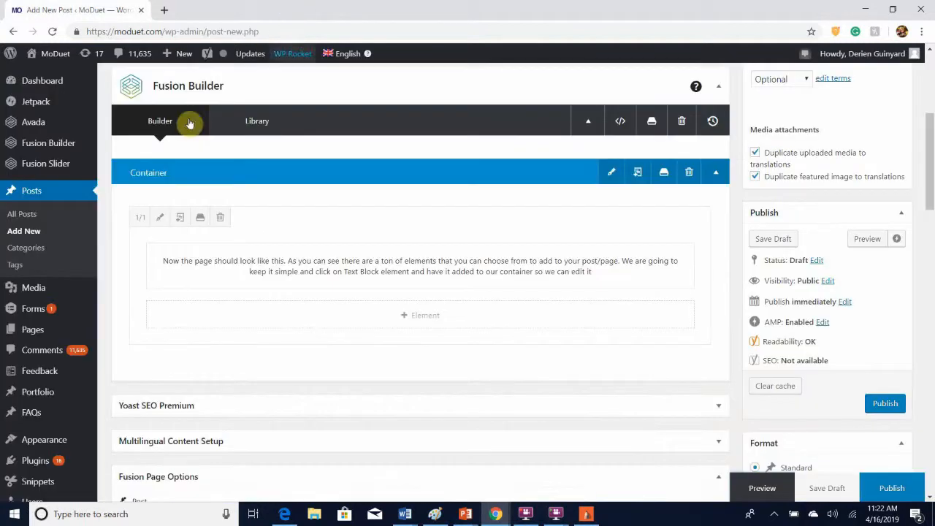
mouse_move(420, 343)
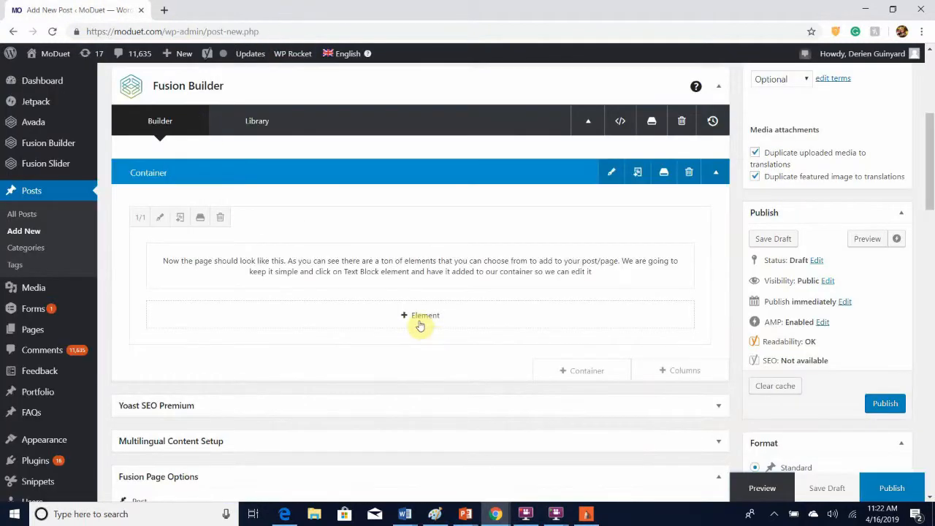
click(666, 371)
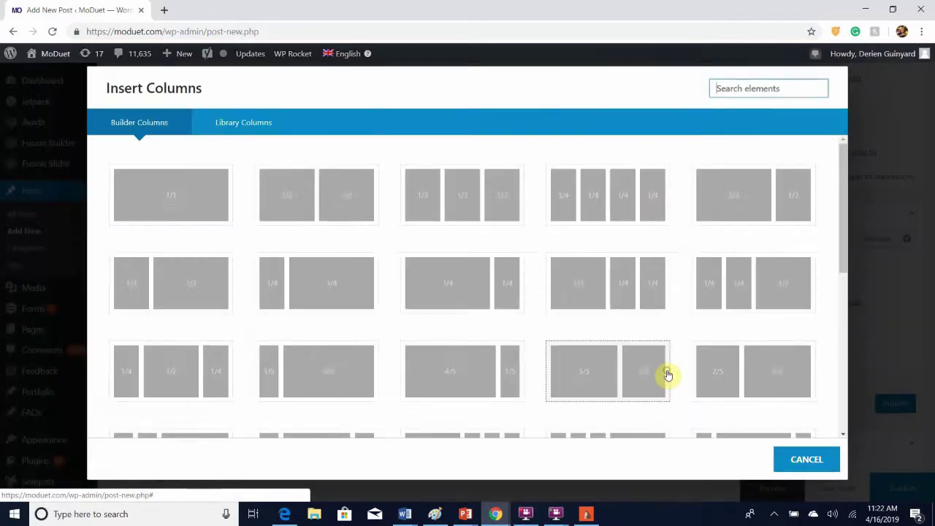
Add a 1/2+1/2 row and fill its left column with a Text Block holding the introductory paragraph.
click(334, 212)
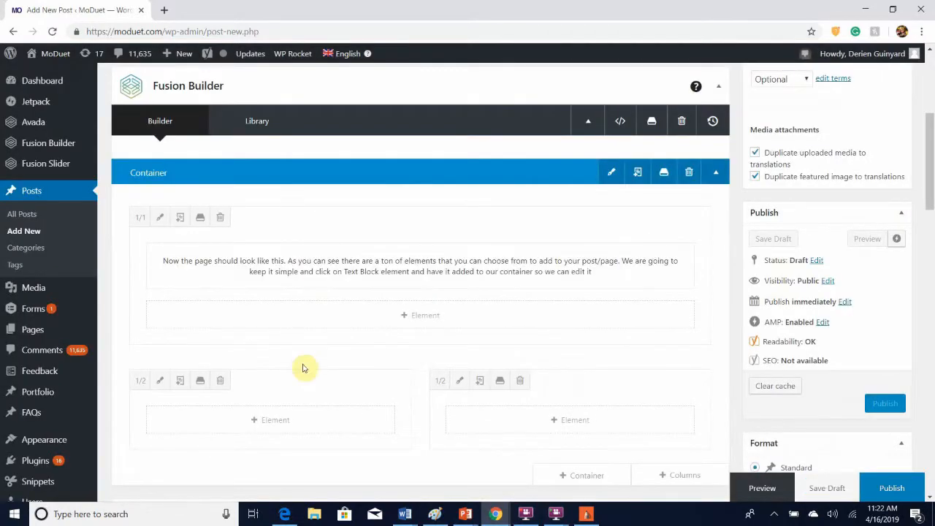
scroll(304, 368, down, 1)
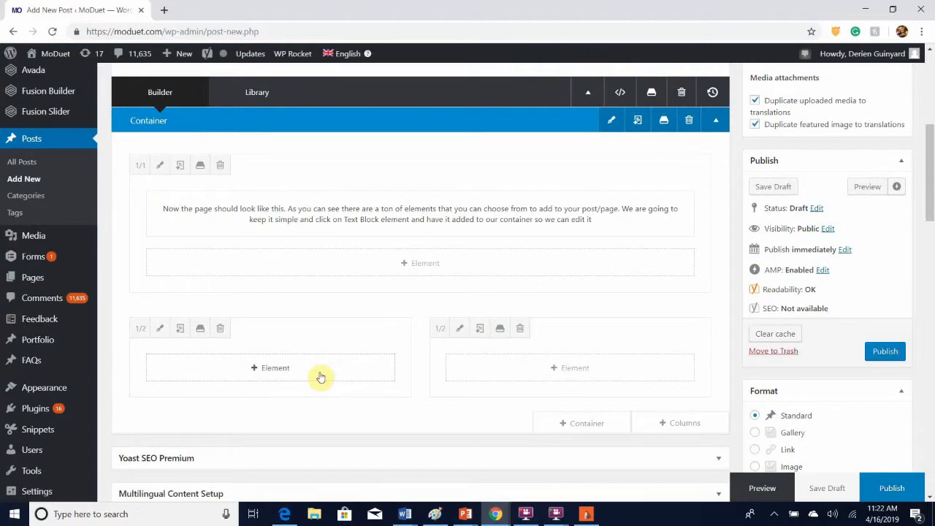
click(318, 374)
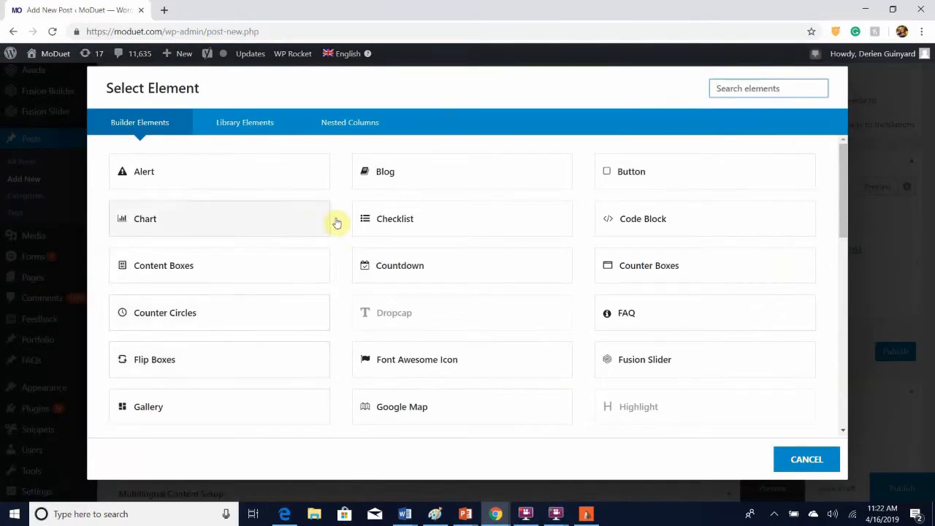
scroll(479, 340, down, 3)
scroll(480, 340, down, 3)
scroll(480, 339, up, 4)
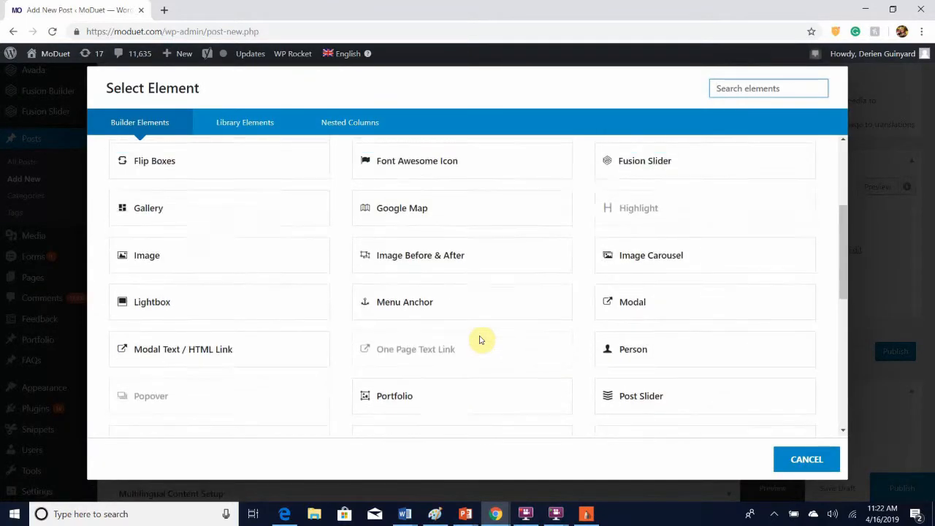
scroll(479, 339, up, 3)
scroll(479, 340, up, 2)
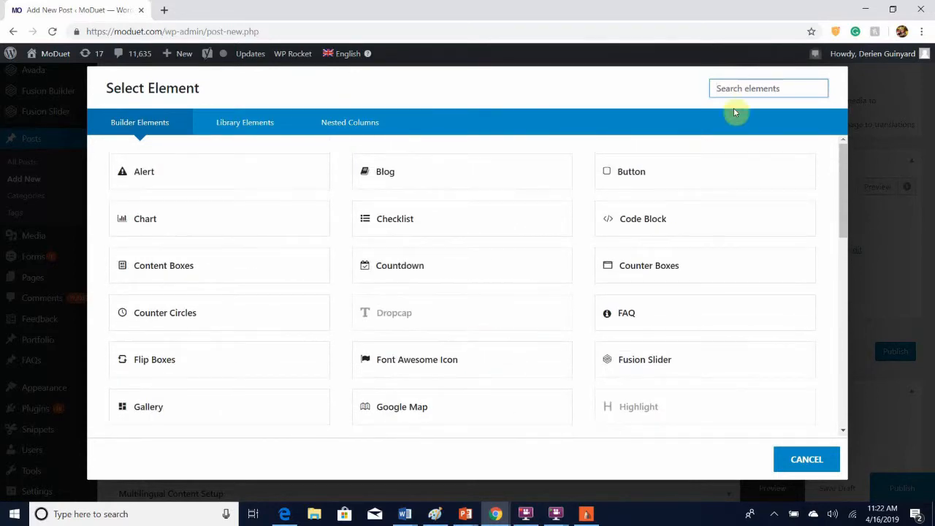
text(text)
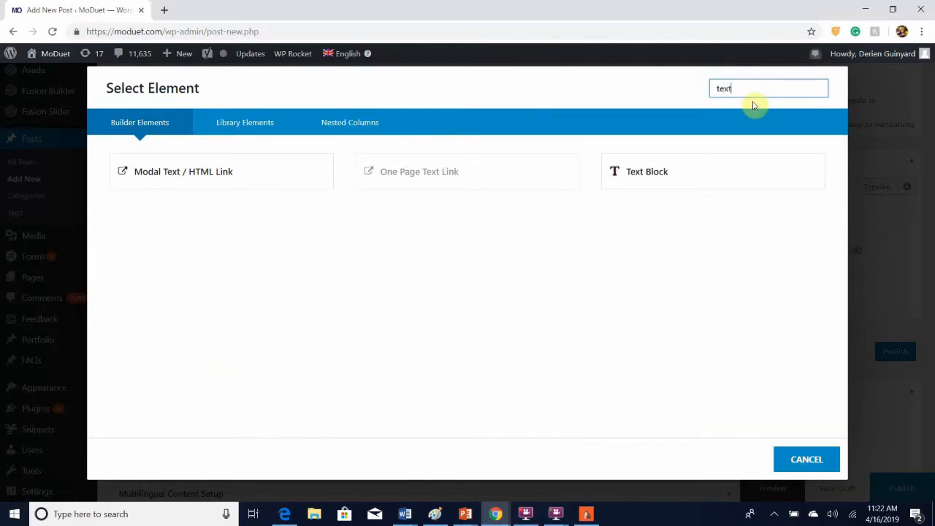
click(670, 187)
scroll(421, 265, down, 2)
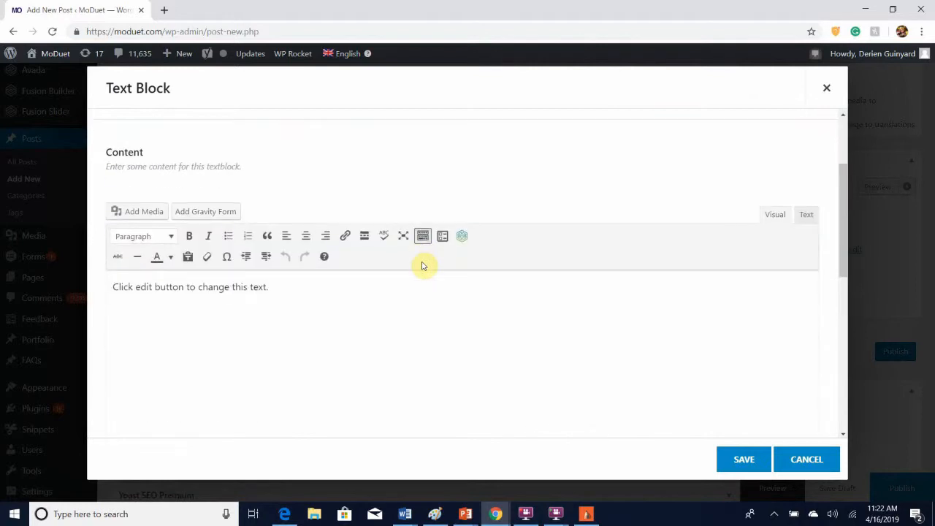
click(321, 314)
key(ctrl+a)
key(BackSpace)
text(Now the page should look like this. As you can see there are a ton of elements that you can choose from to add to your post/page. We are going to keep it simple and click on Text Block element and have it added to our container so we can edit it)
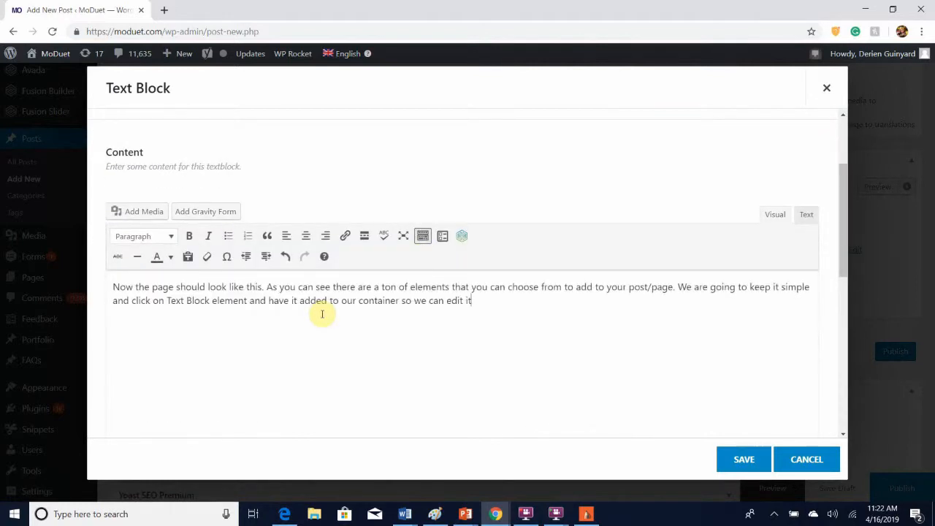
click(737, 459)
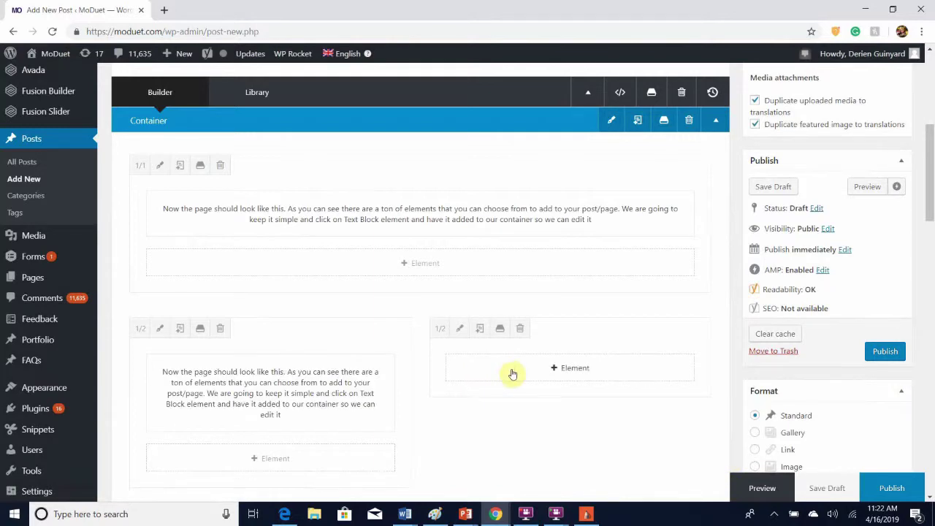
Fill the right half column with a Text Block holding the same introductory paragraph.
click(511, 369)
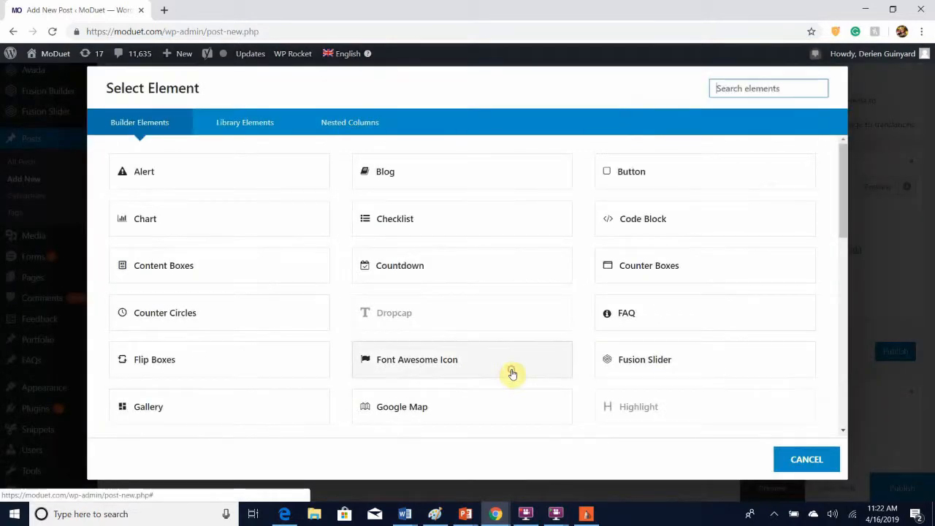
text(text)
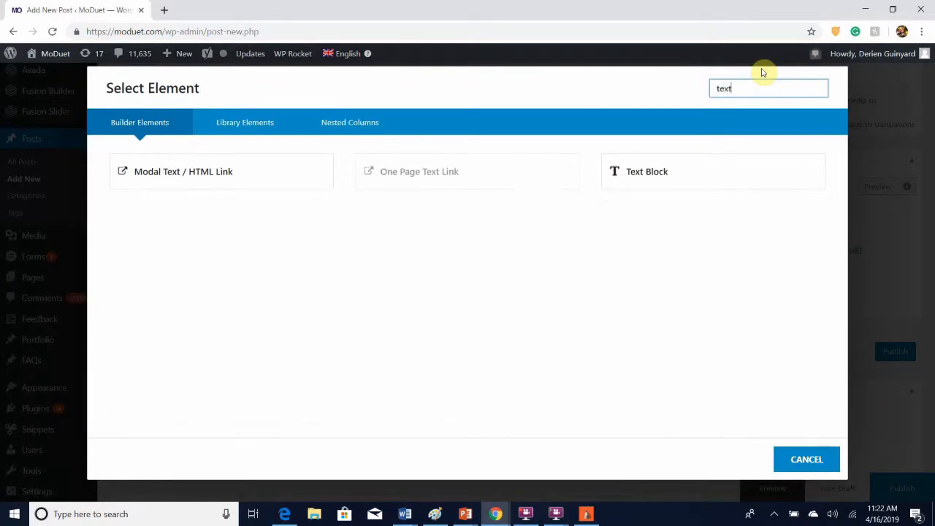
click(691, 179)
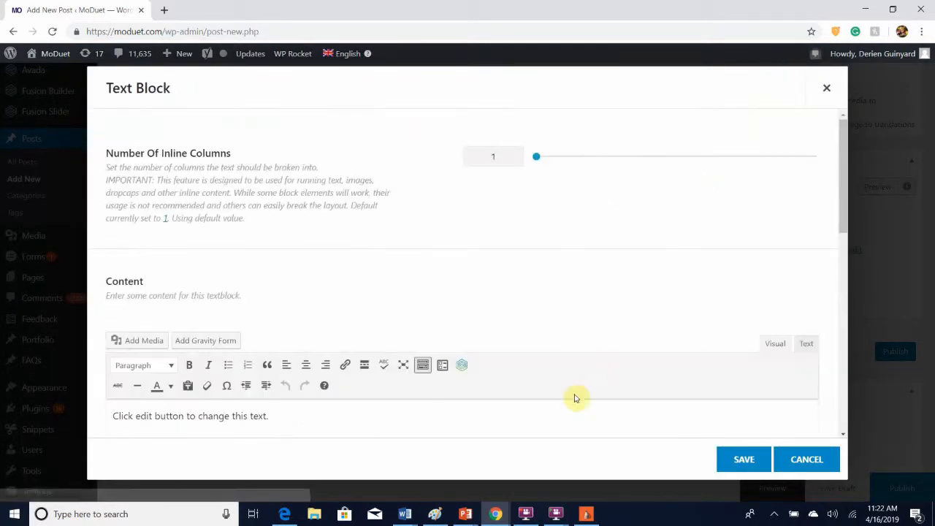
scroll(577, 394, down, 3)
key(ctrl+a)
text(Now the page should look like this. As you can see there are a ton of elements that you can choose from to add to your post/page. We are going to keep it simple and click on Text Block element and have it added to our container so we can edit it)
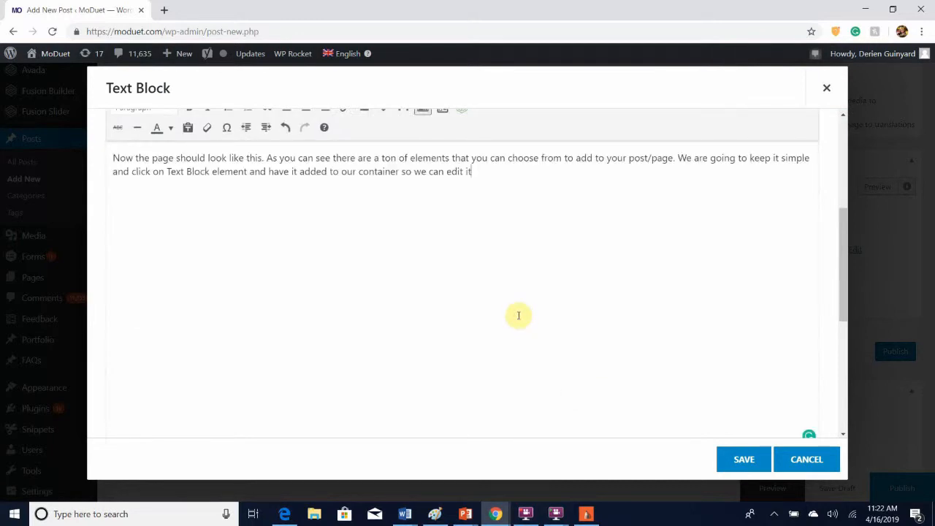
click(743, 459)
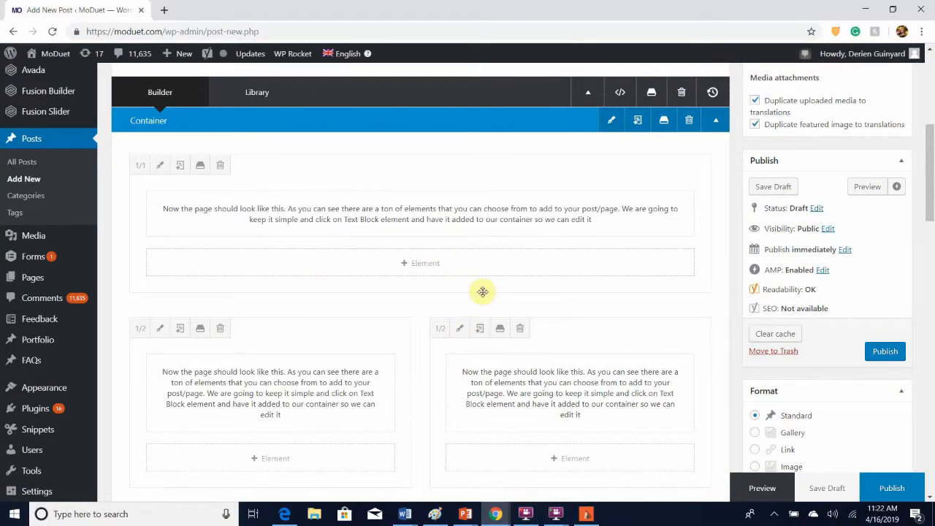
Preview the draft post in a new tab.
click(761, 488)
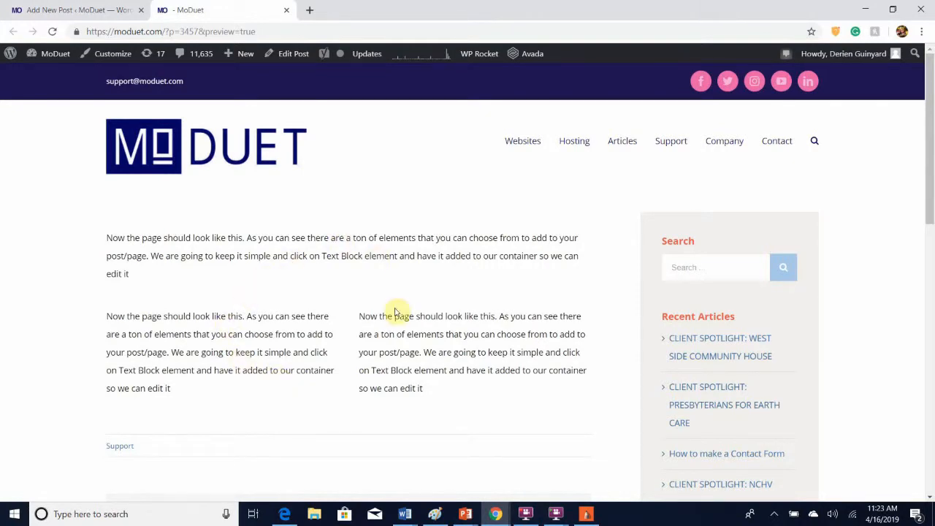
Back in the editor, add a full-width 1/1 container below the columns and bring up its element picker.
click(86, 6)
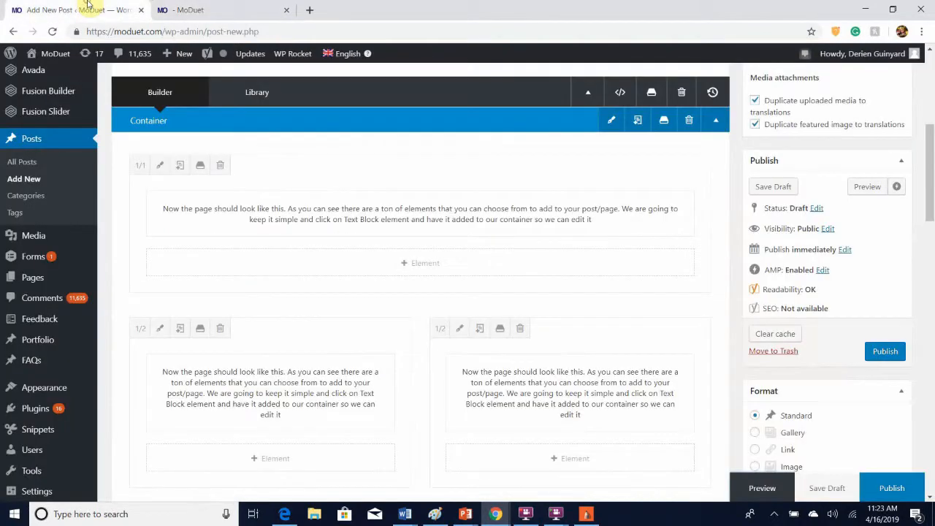
scroll(314, 219, down, 3)
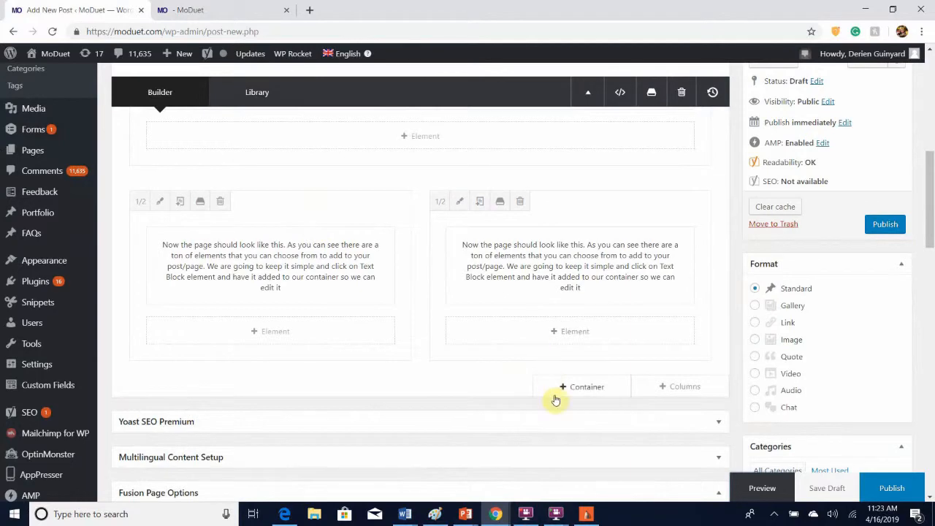
click(580, 386)
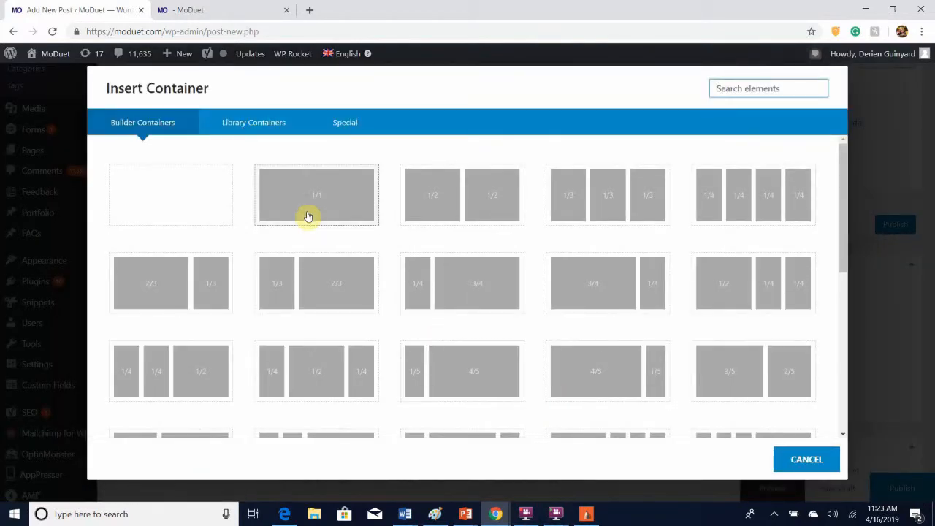
click(307, 216)
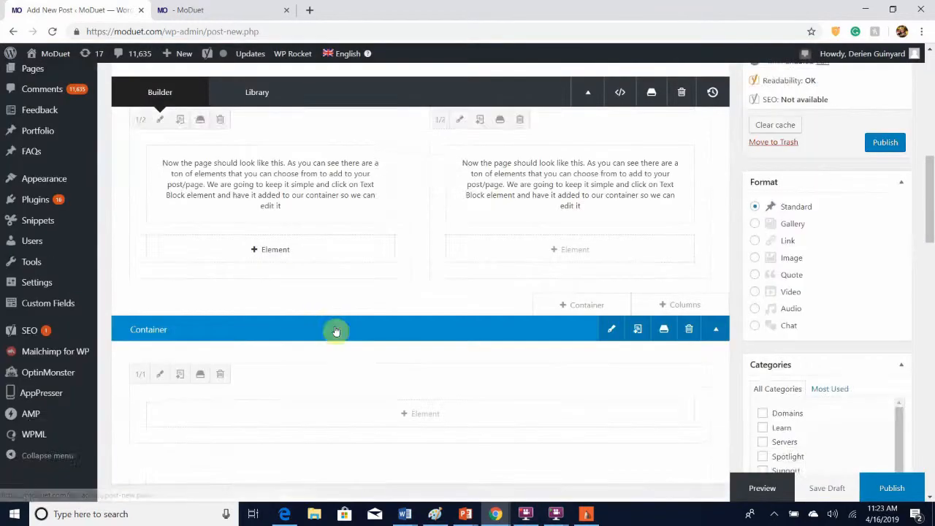
scroll(336, 329, down, 5)
click(413, 252)
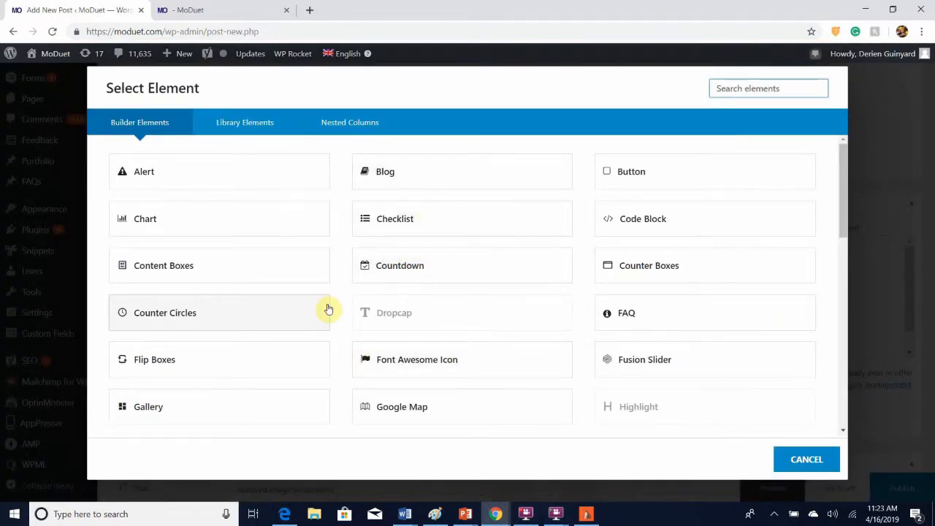
text(im)
Add an Image element showing wsch.png from the Media Library and save it.
click(264, 171)
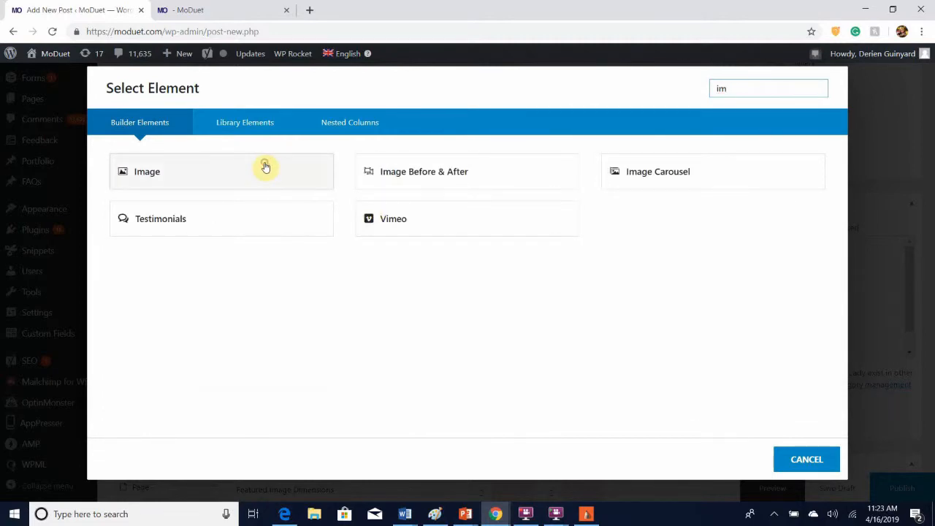
scroll(329, 236, down, 3)
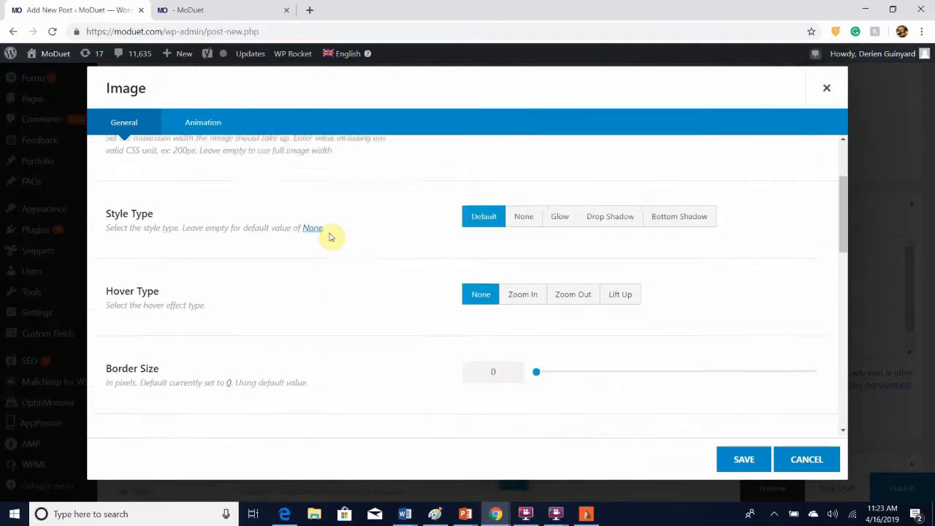
scroll(329, 236, down, 2)
scroll(330, 236, up, 5)
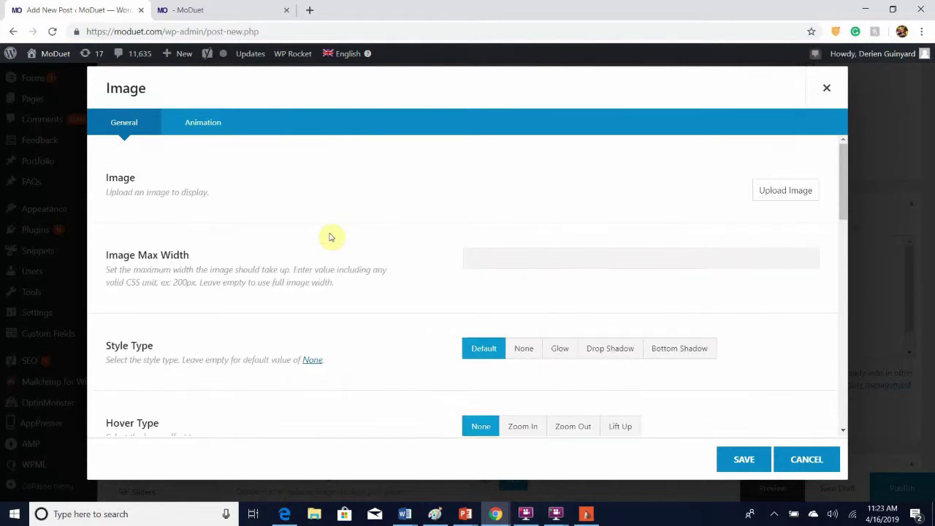
click(761, 190)
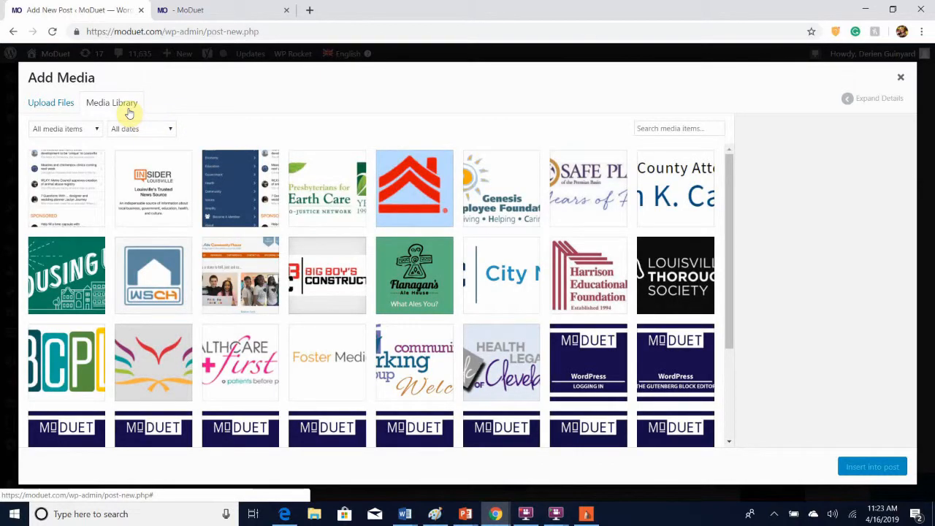
click(159, 282)
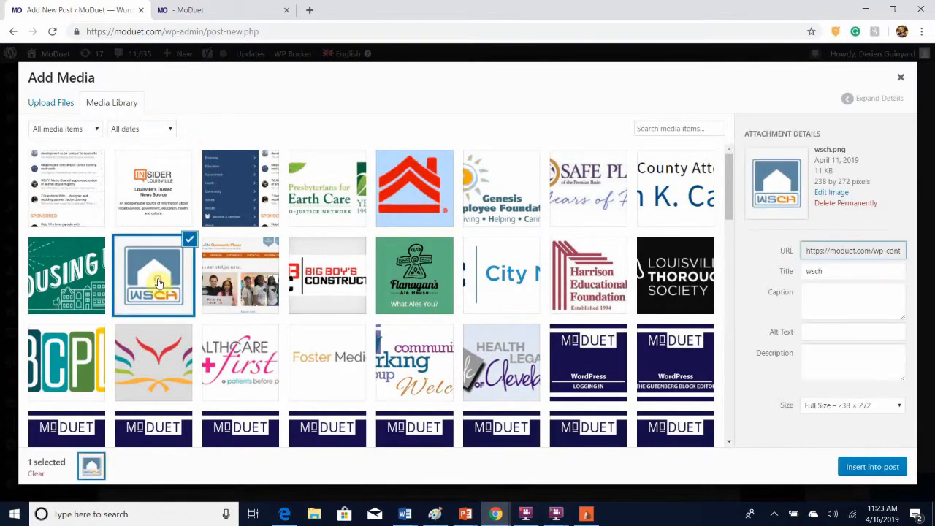
click(872, 466)
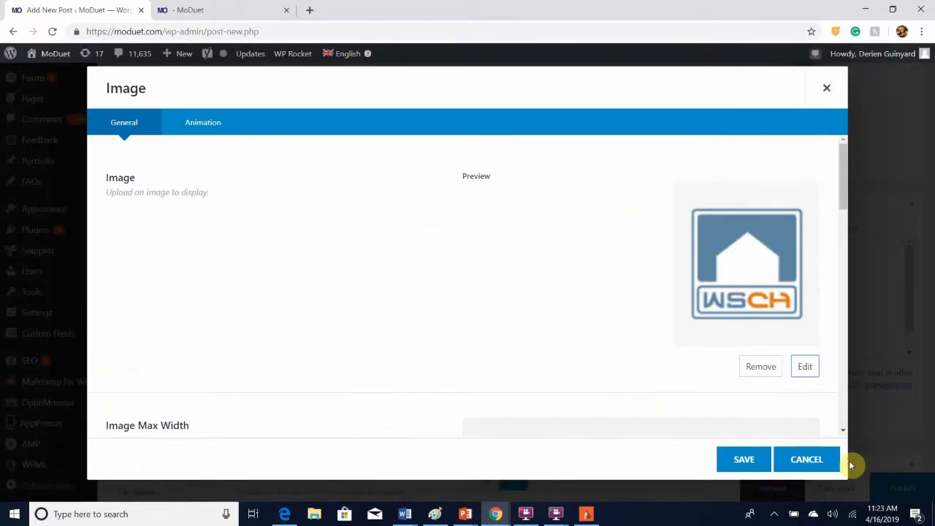
click(743, 458)
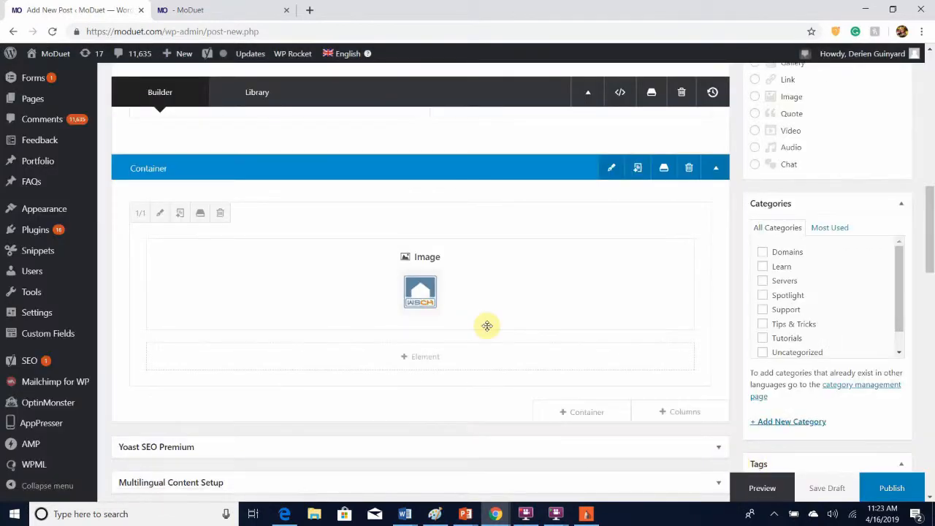
Preview the post with the WSCH image, then bring up the element picker below the image.
click(753, 487)
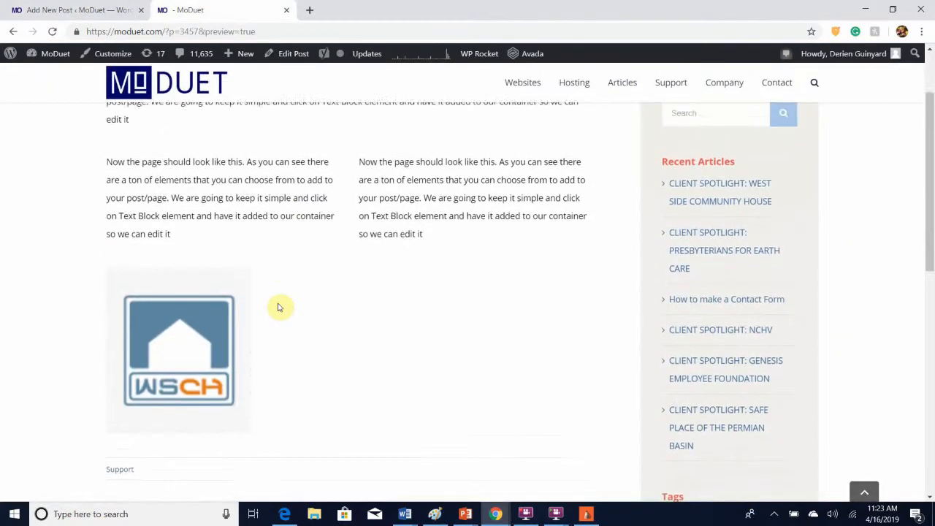
scroll(278, 307, up, 5)
click(117, 10)
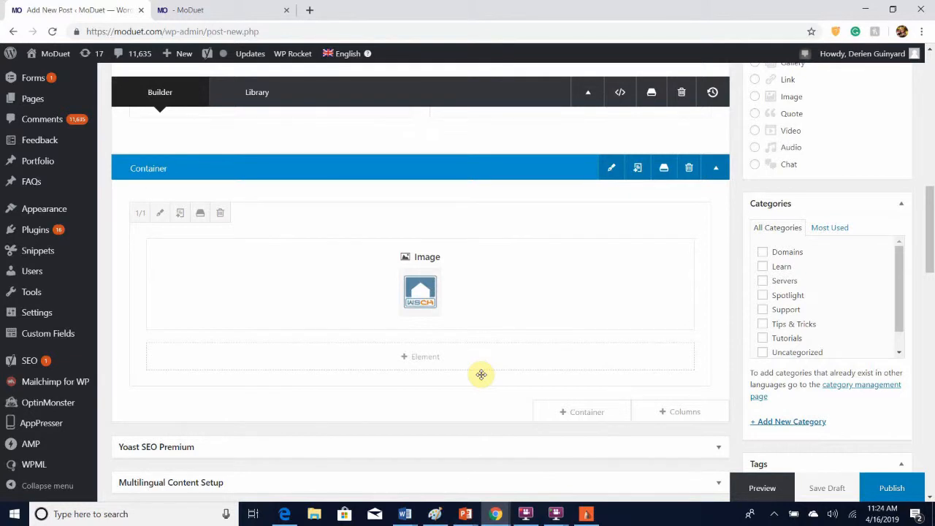
click(441, 356)
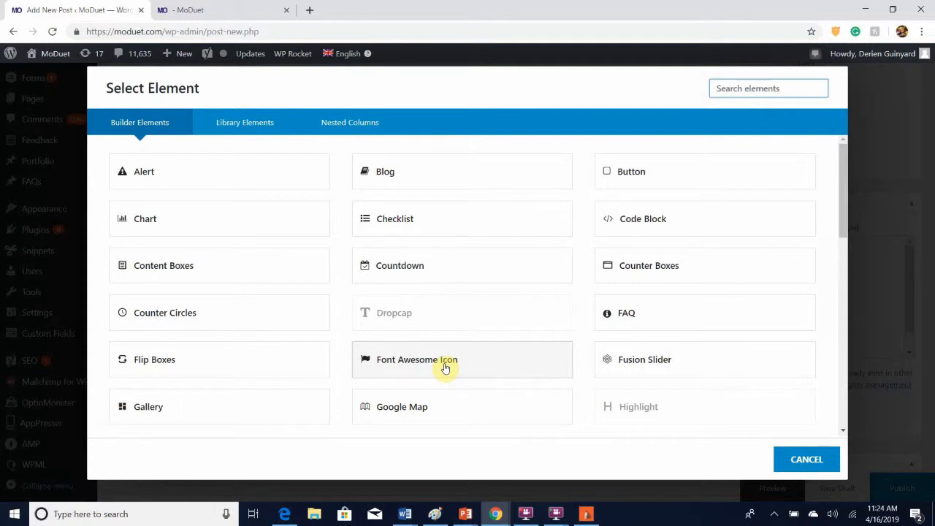